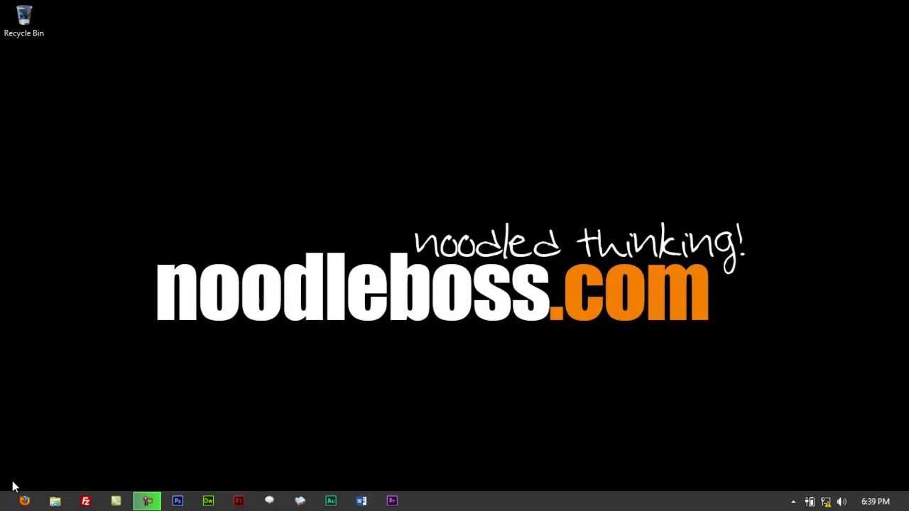
- Open Firefox and go to the Router Setup address 192.168.10.1
left_click(21, 502)
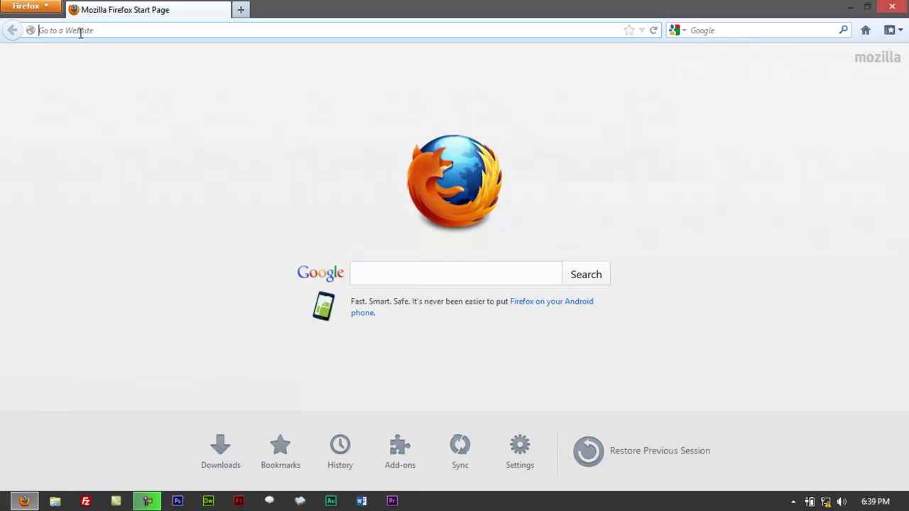
type("192.168.1.1/")
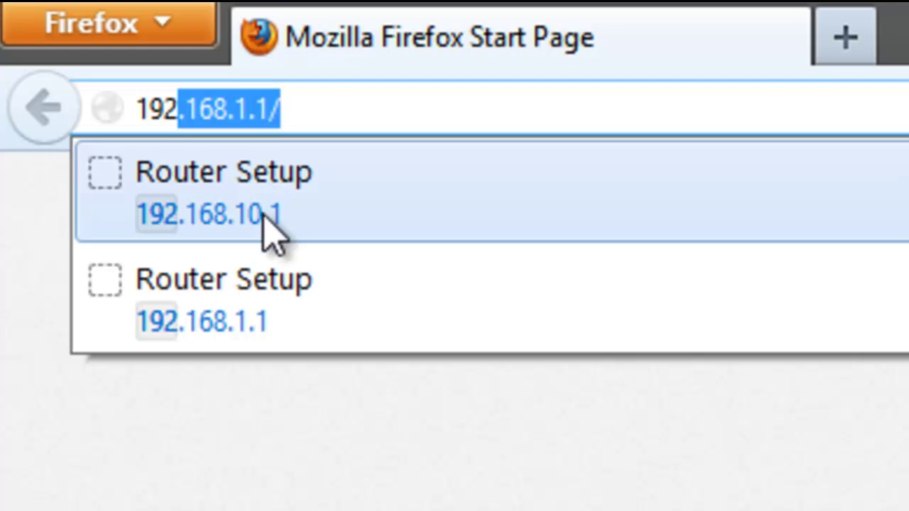
left_click(316, 210)
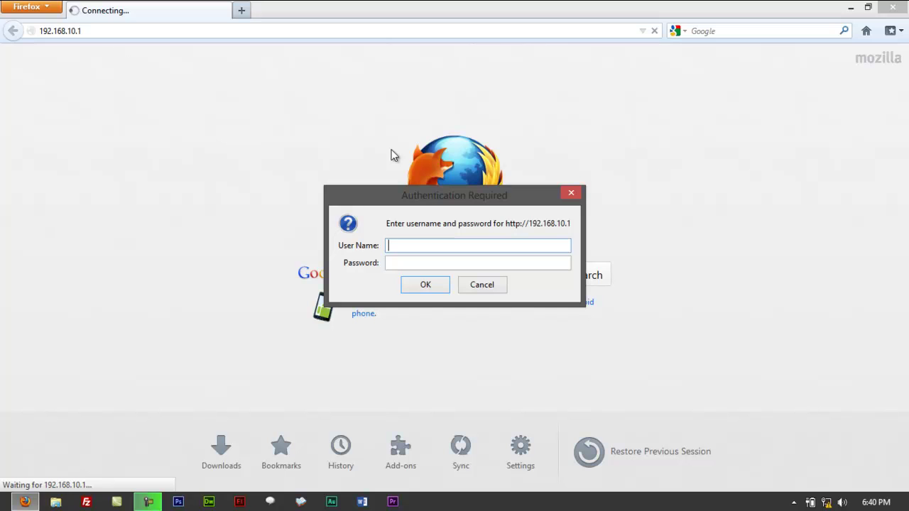
- Log in to the router as admin with its password and decline saving the password
mouse_move(453, 194)
left_mouse_down()
mouse_move(488, 192)
mouse_move(455, 199)
left_mouse_up()
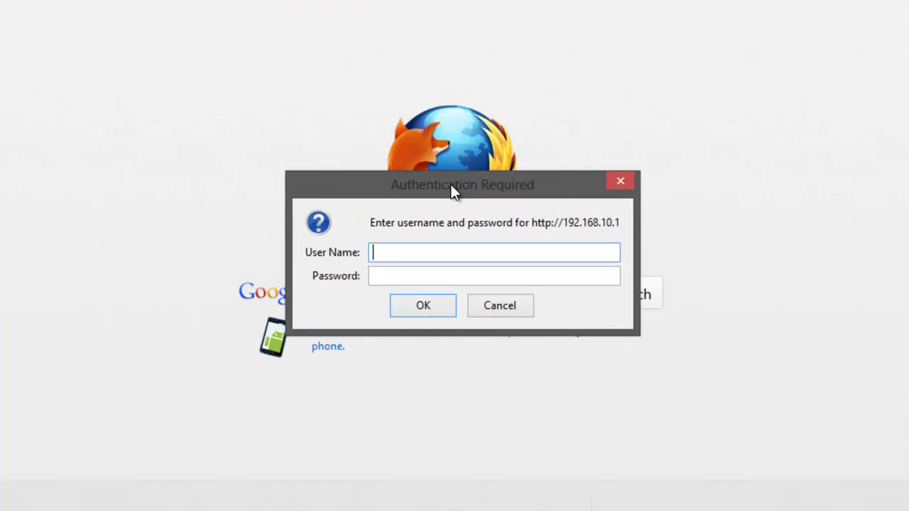
type("admin")
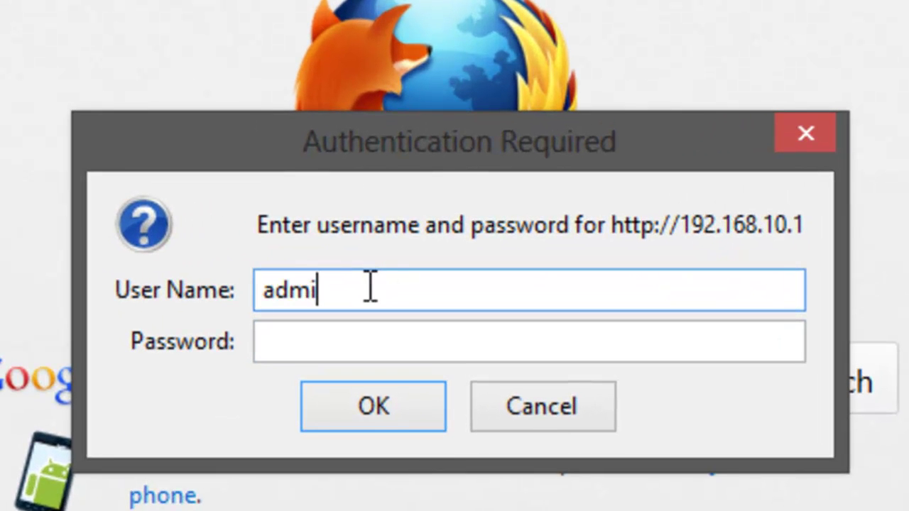
key("Tab")
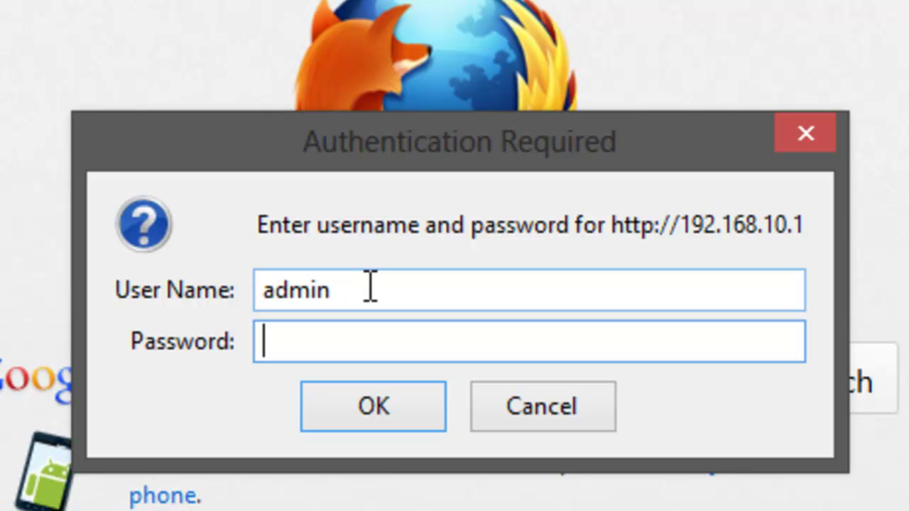
key("Return")
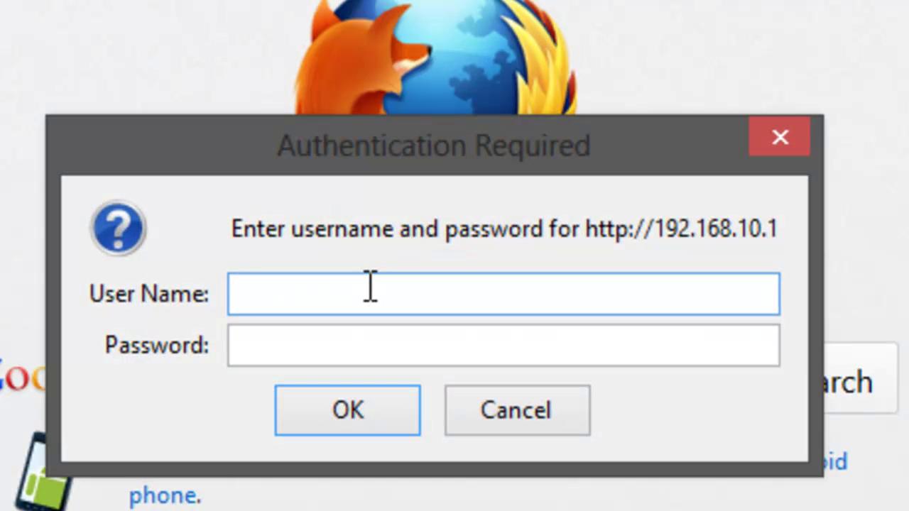
type("admin")
key("Tab")
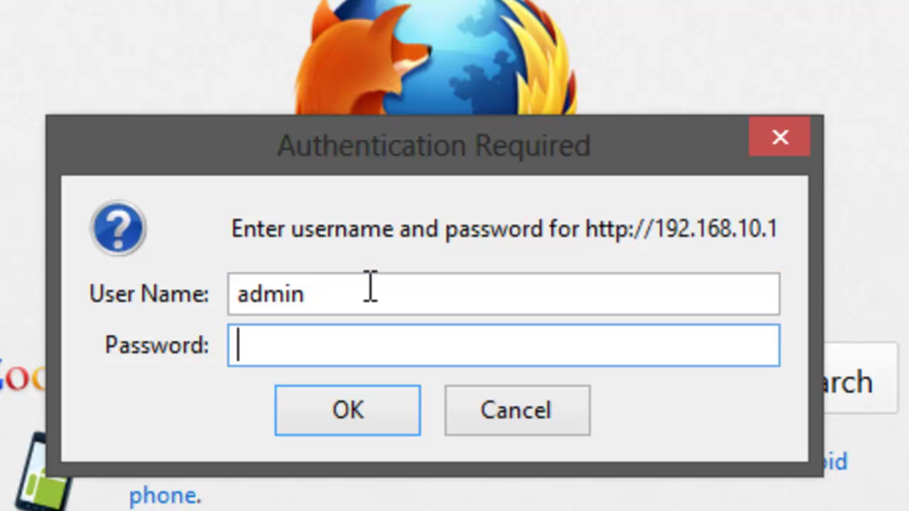
type("1234")
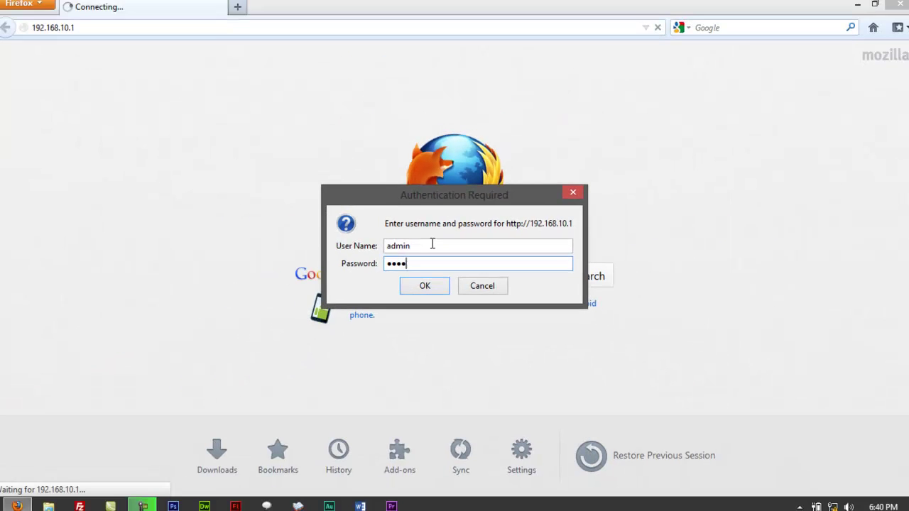
key("Return")
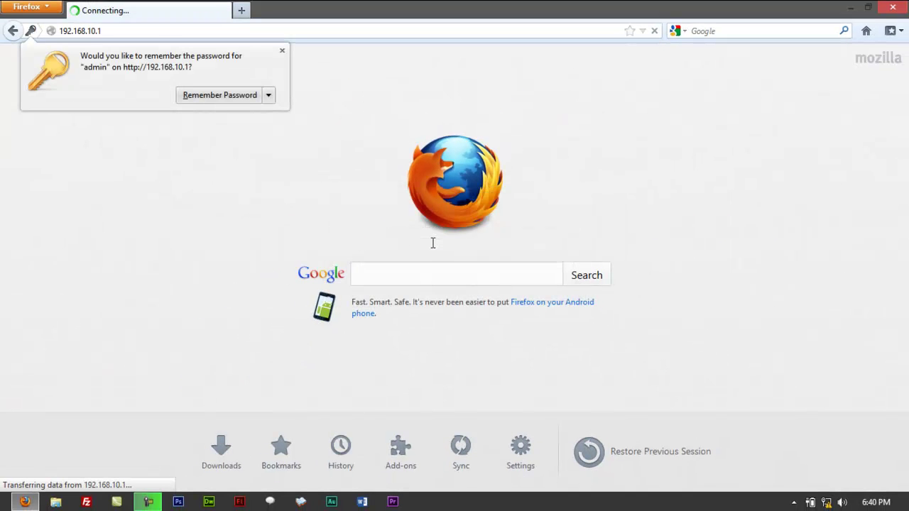
left_click(282, 51)
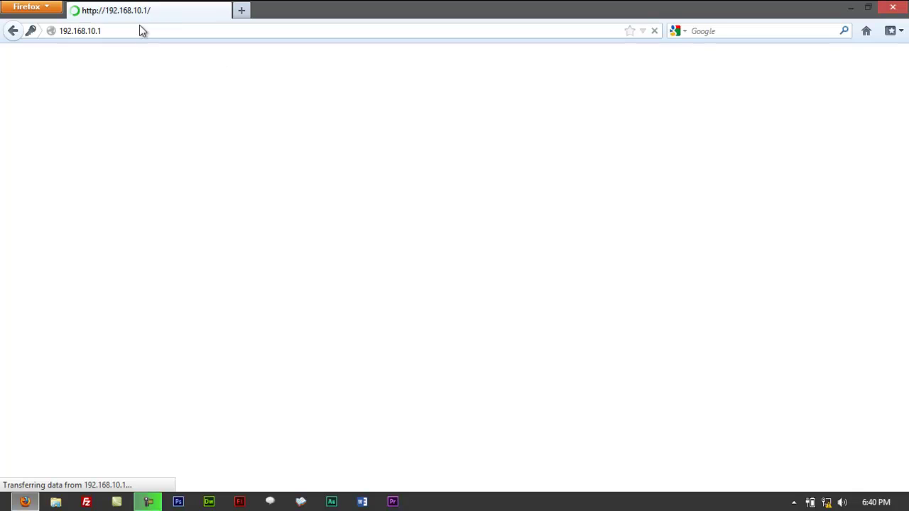
- Review the System Status page, which shows the internet disconnected with WAN IP 0.0.0.0
left_click(145, 32)
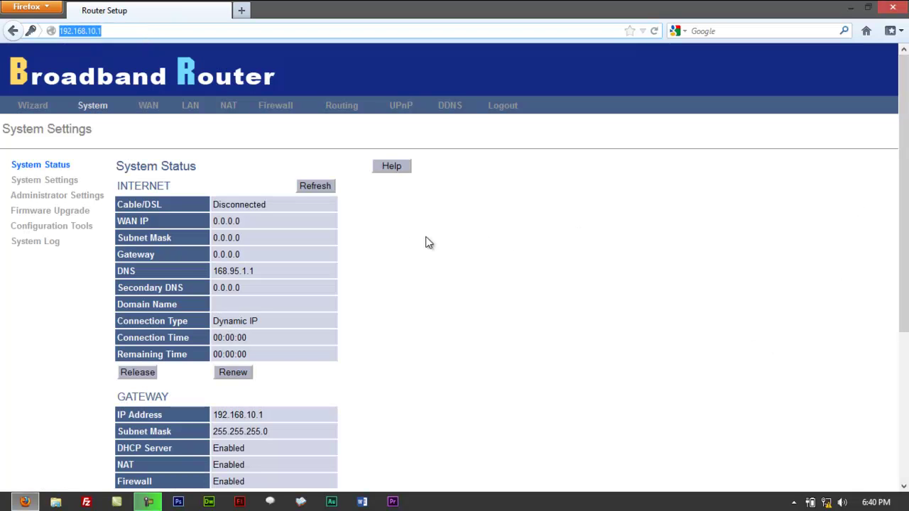
scroll(412, 260, "down", 6)
scroll(411, 260, "up", 6)
left_click(105, 103)
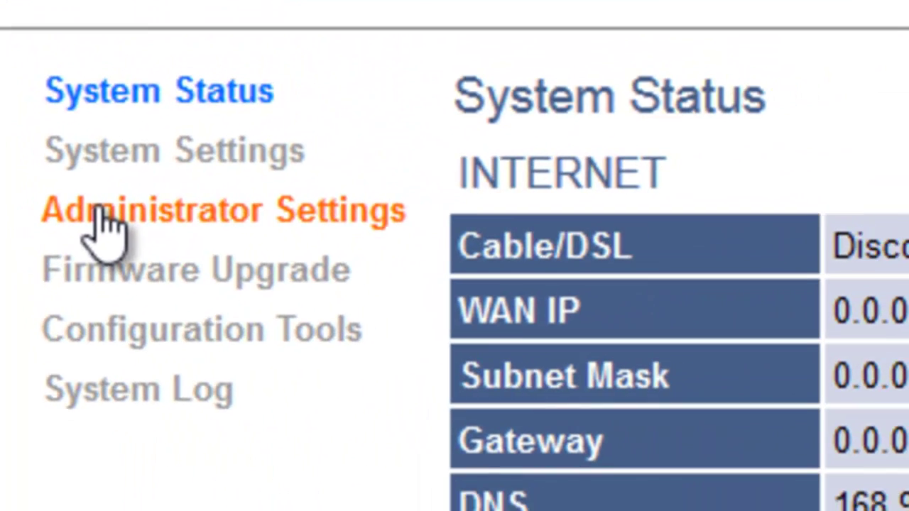
- Open Administrator Settings, going back and reopening it after a connection reset error
left_click(100, 213)
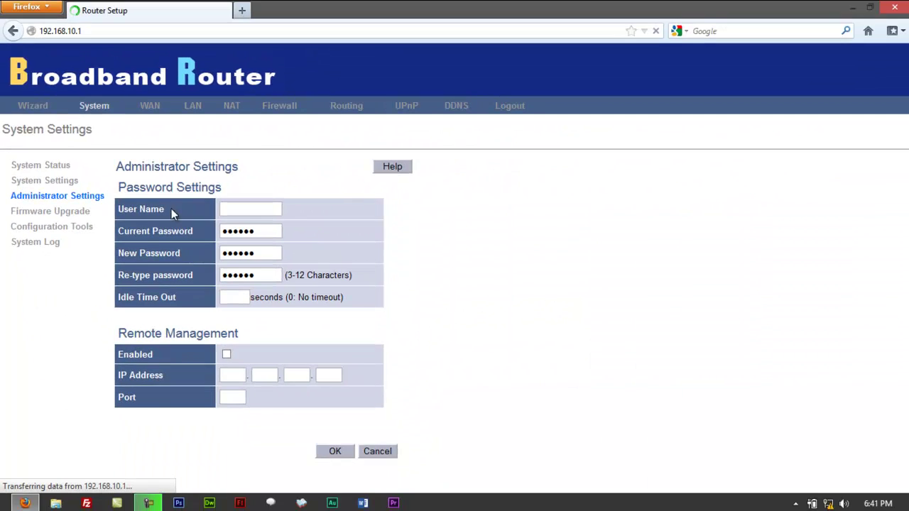
left_click(226, 209)
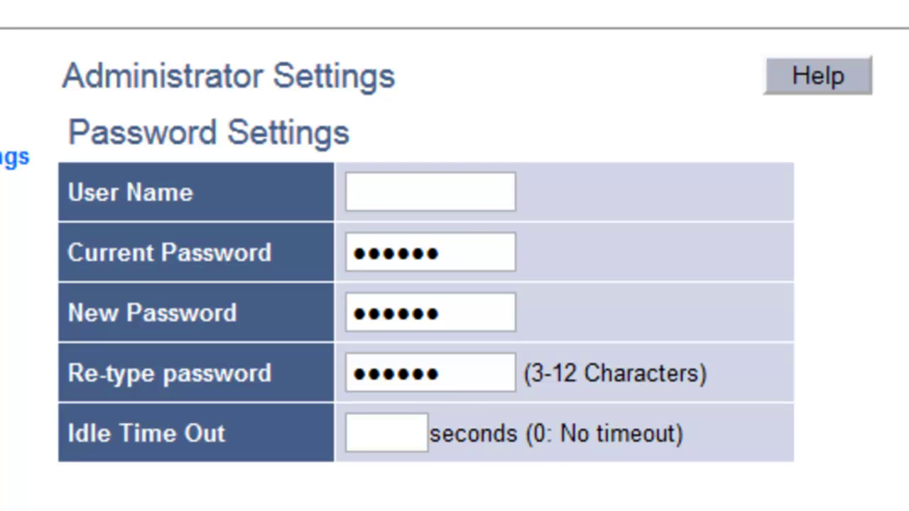
left_click(436, 191)
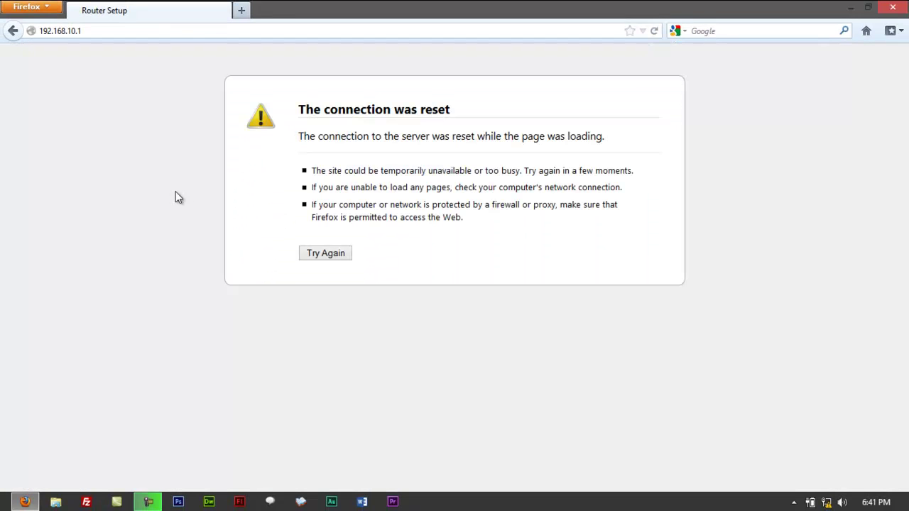
left_click(12, 31)
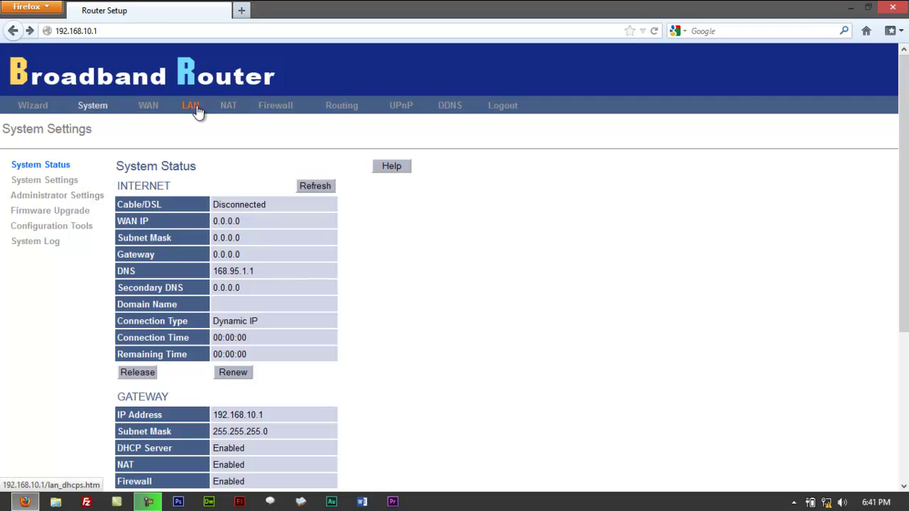
left_click(40, 198)
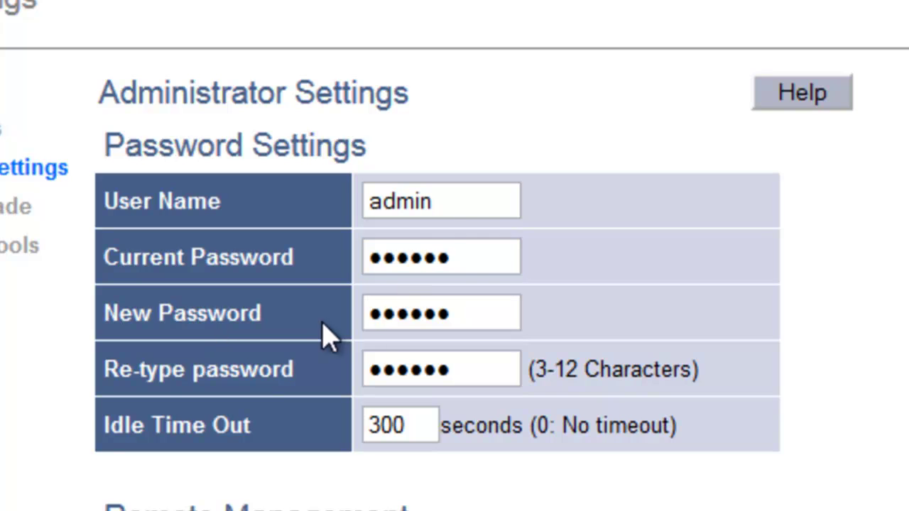
- Change the user name from admin to noodle and enter the current and new passwords
left_click_drag(471, 208, 108, 183)
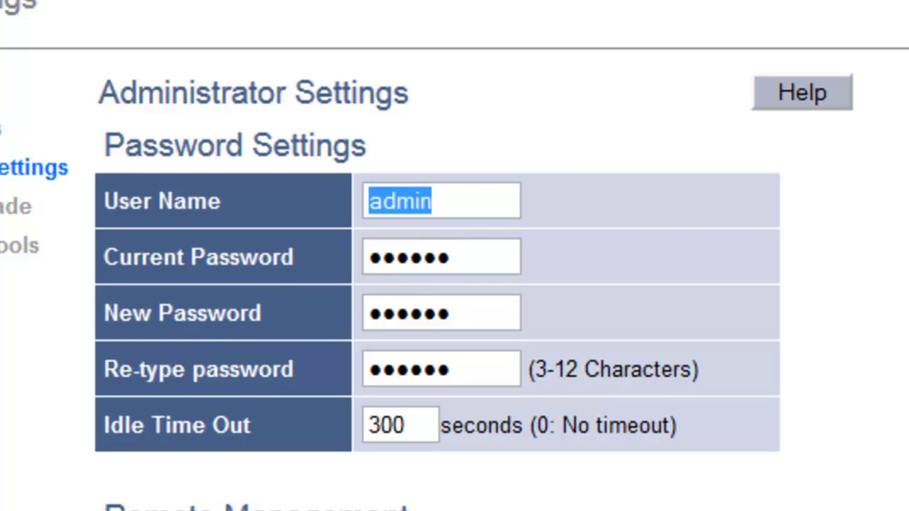
type("noodle")
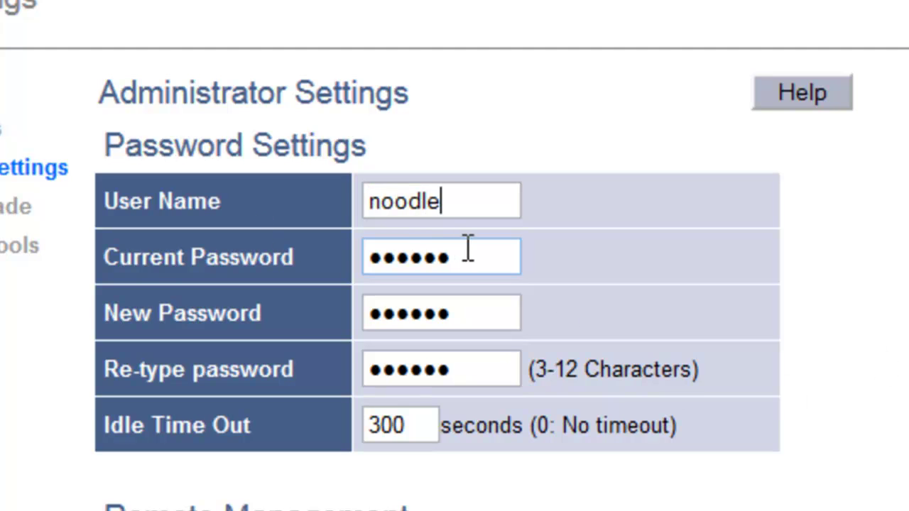
left_click_drag(467, 250, 55, 209)
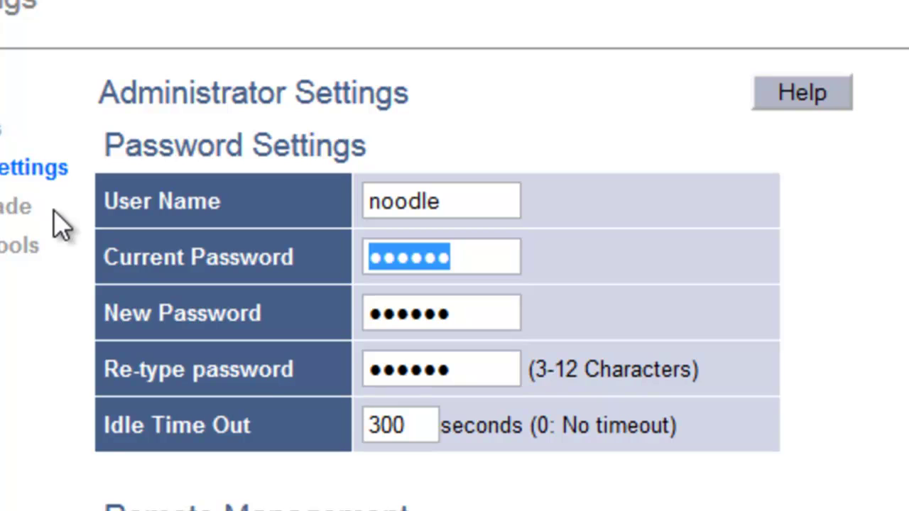
type("•••••")
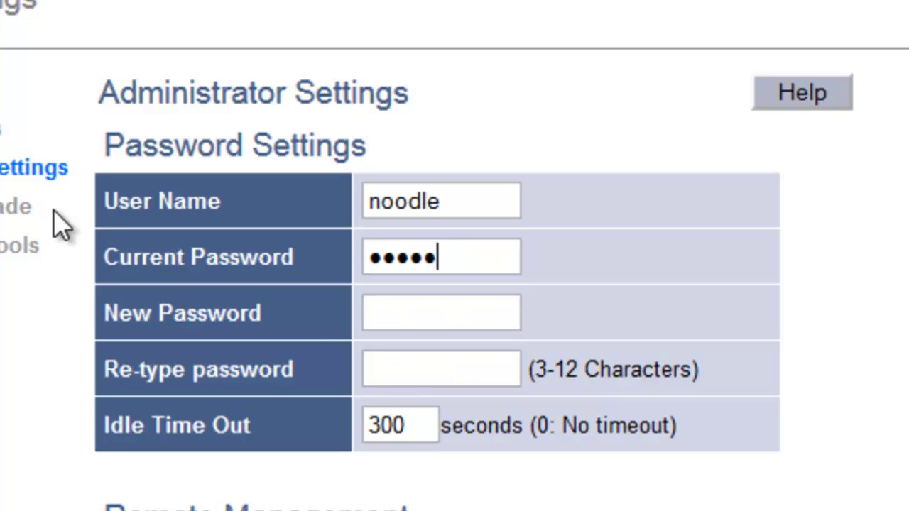
left_click(457, 310)
type("•••••")
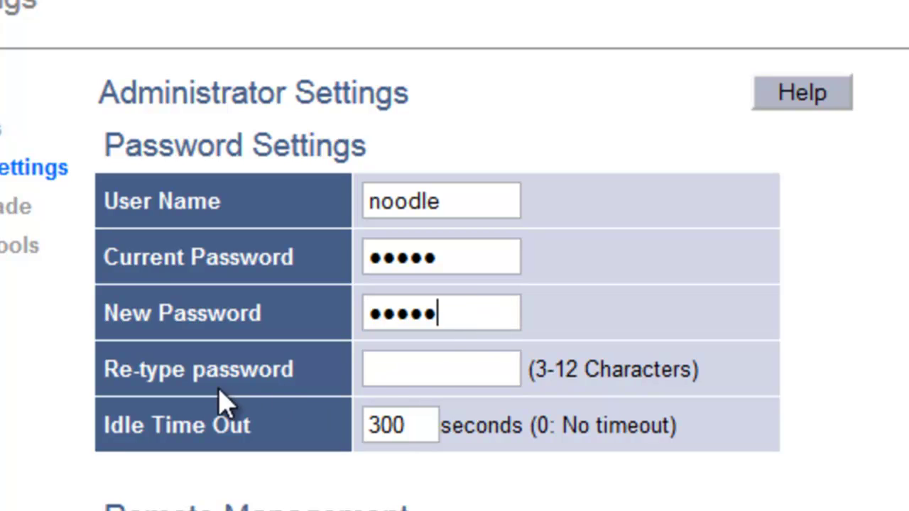
left_click(398, 372)
- Re-enter the current and new passwords and retype the new password to confirm it
left_click_drag(462, 260, 154, 259)
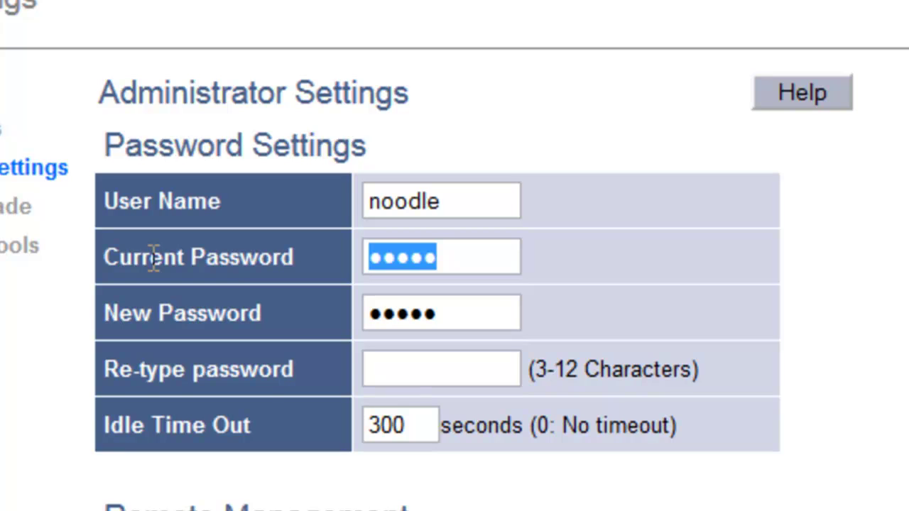
type("****")
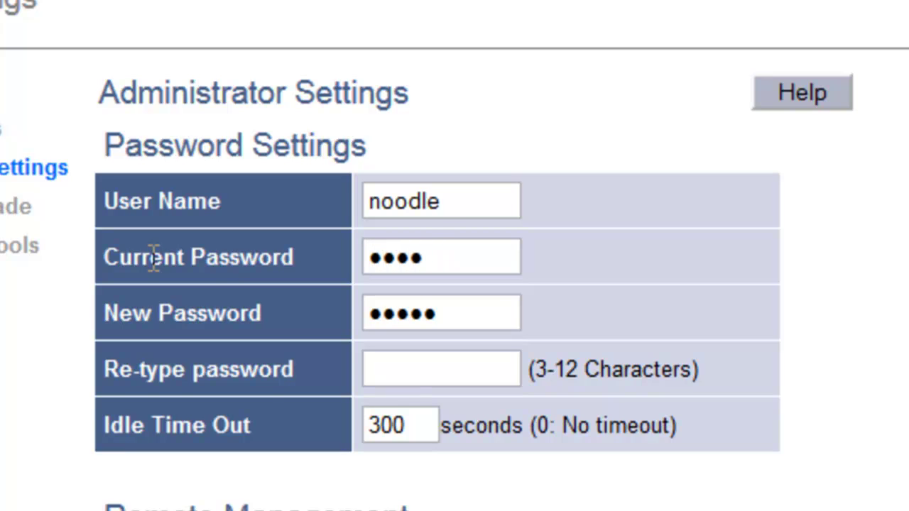
key("Tab")
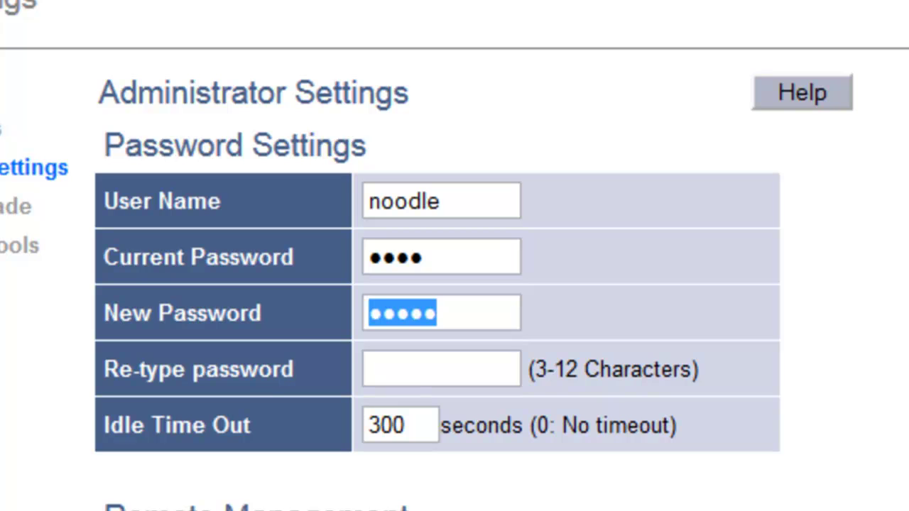
type("*****")
left_click(422, 360)
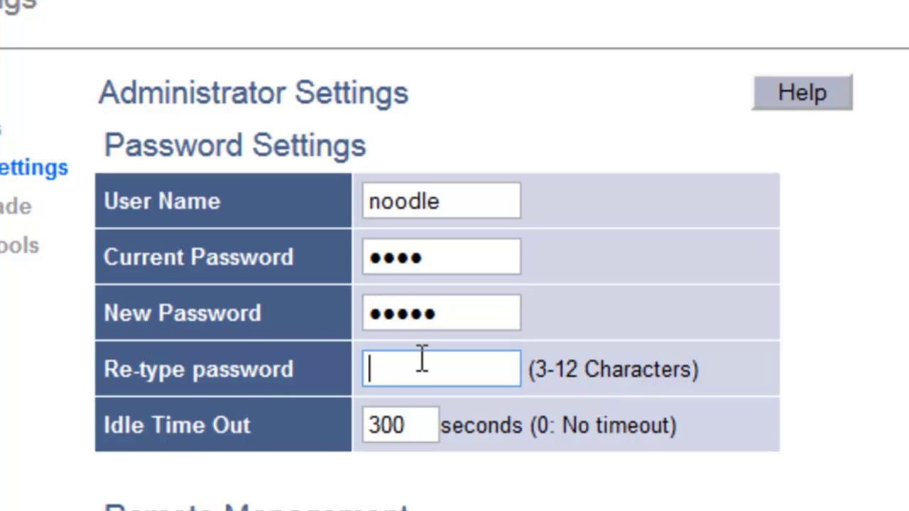
type("*****")
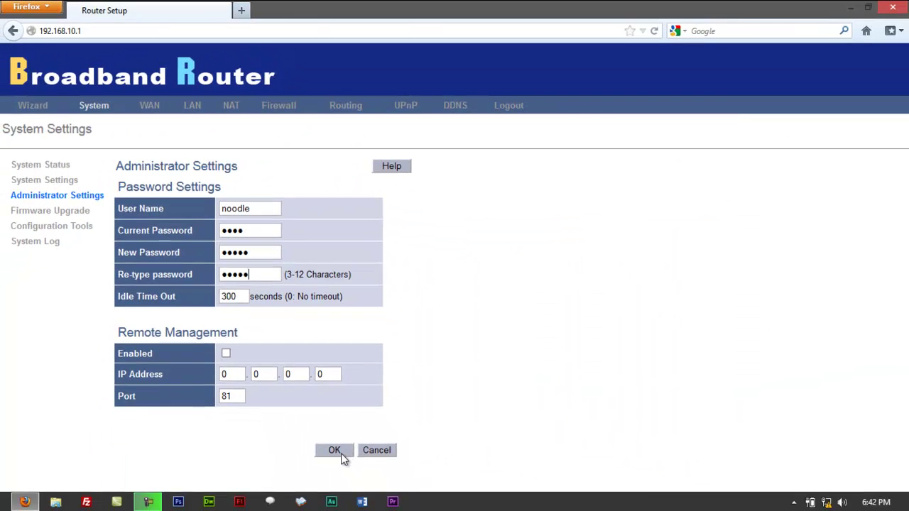
- Save the new user name and password, confirming the change
left_click(341, 456)
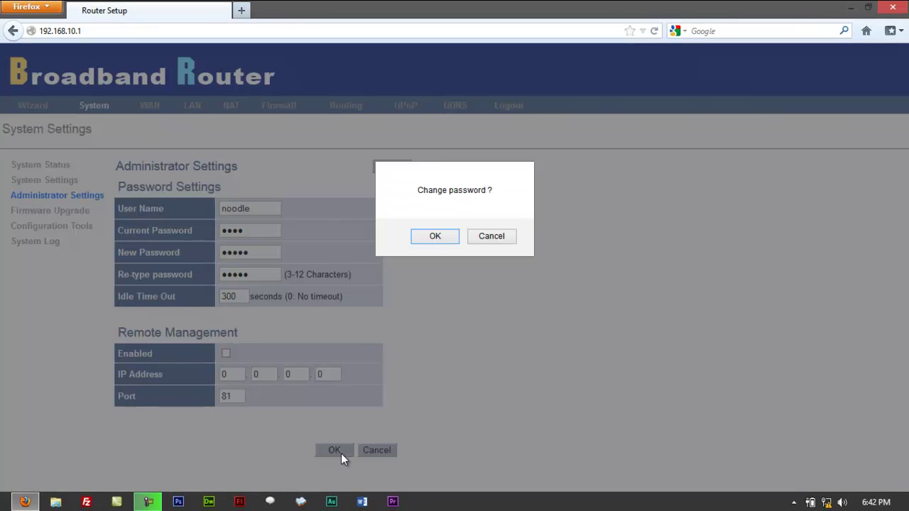
left_click(435, 236)
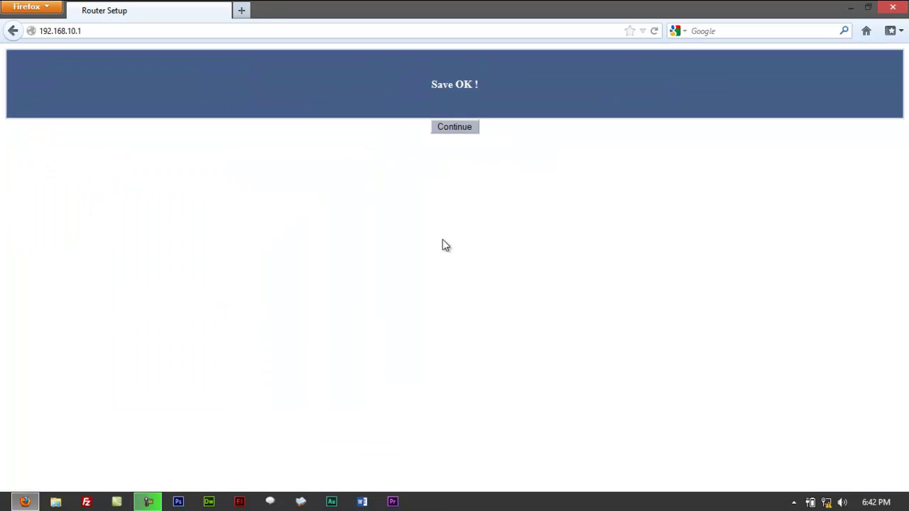
left_click(455, 127)
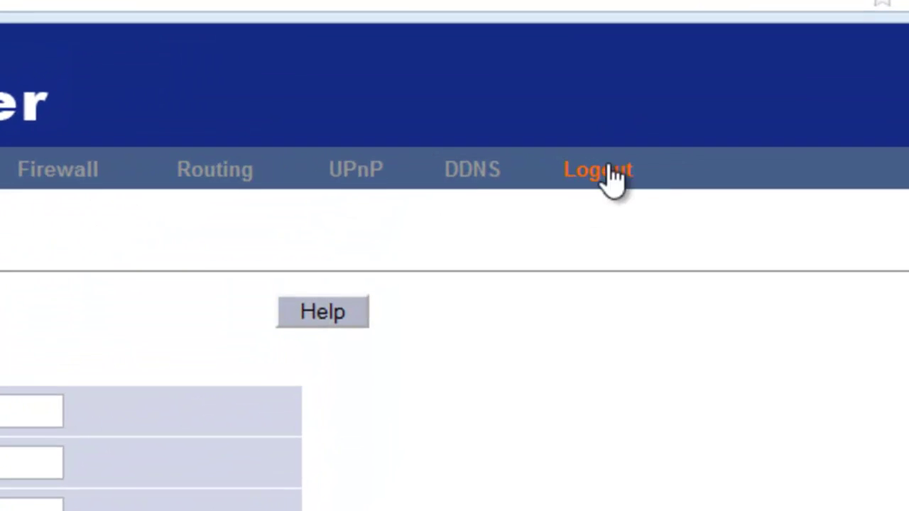
- Log out of the router admin and cancel the new login prompt
left_click(612, 177)
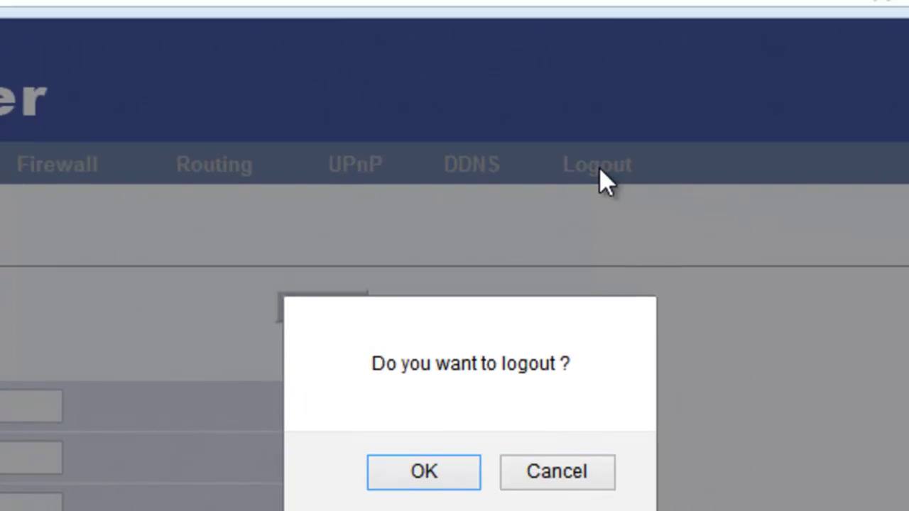
left_click(418, 471)
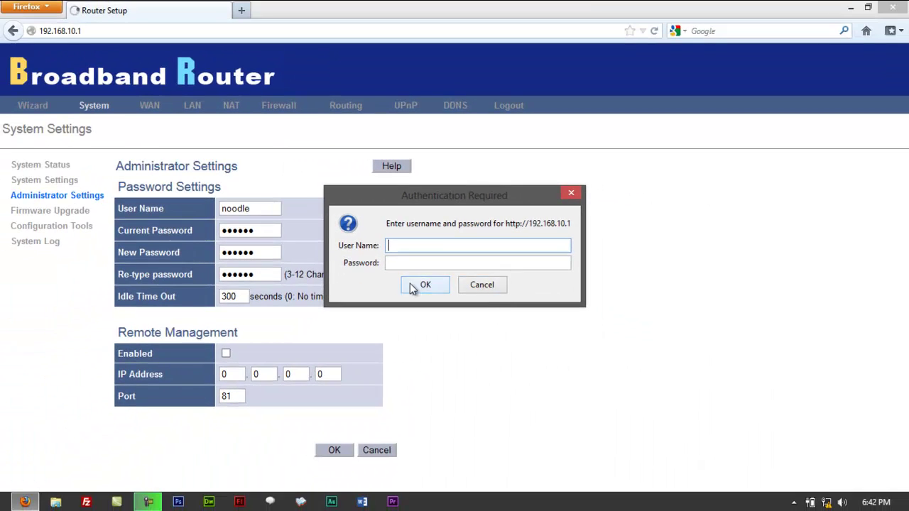
left_click(516, 444)
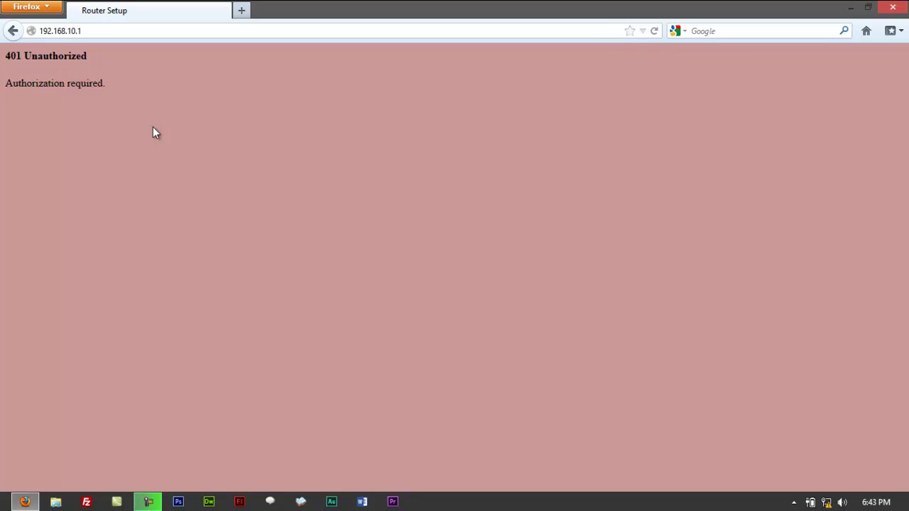
- Reload 192.168.10.1 and try logging in with the old admin user name and password
left_click(98, 31)
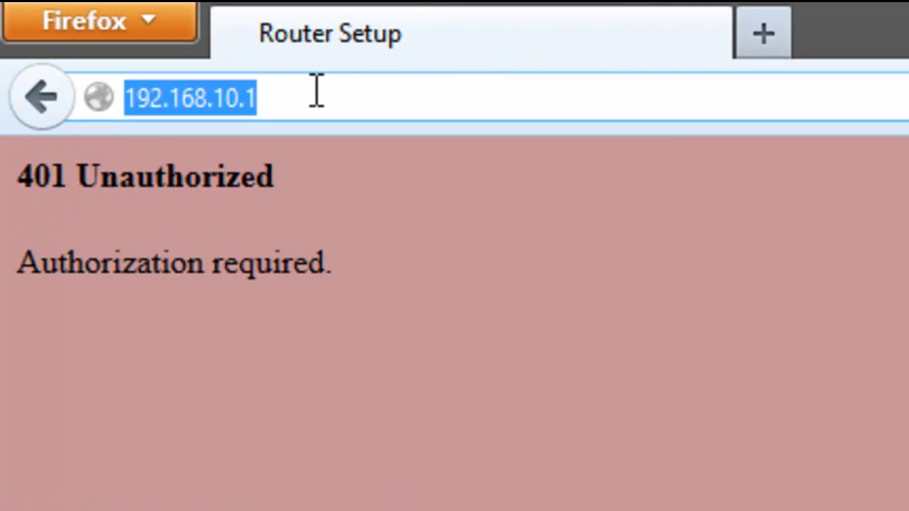
key("Return")
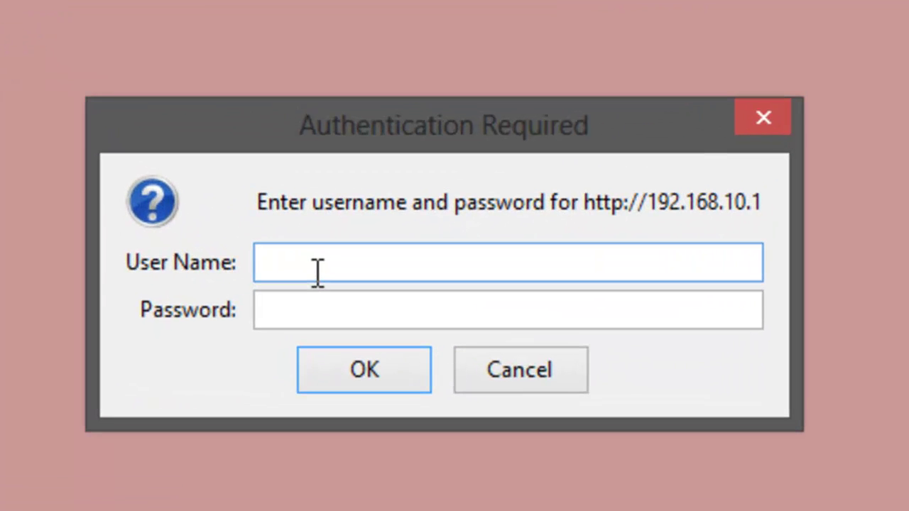
type("admin")
key("Tab")
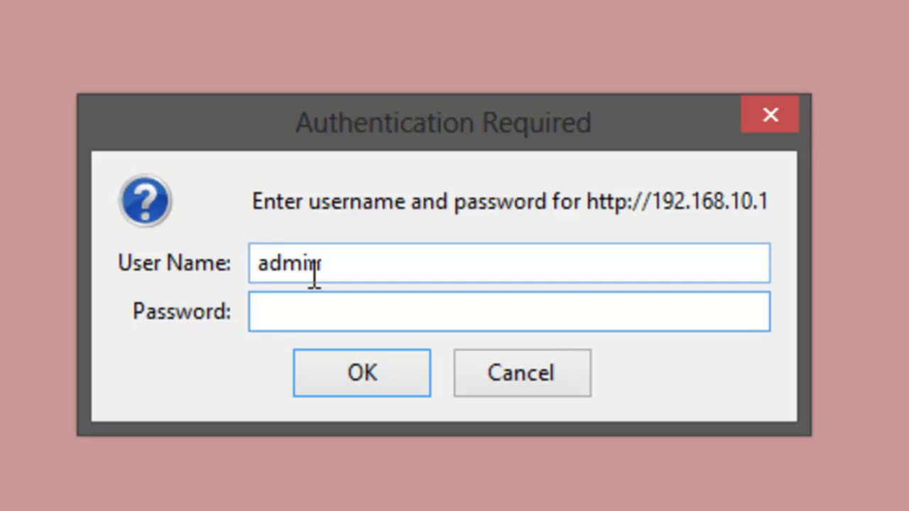
type("ad")
key("BackSpace")
key("BackSpace")
type("admi")
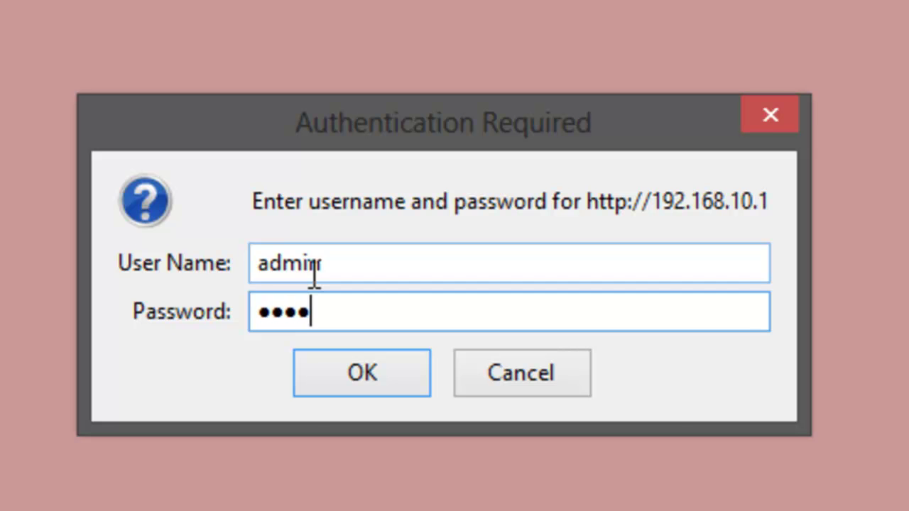
key("Return")
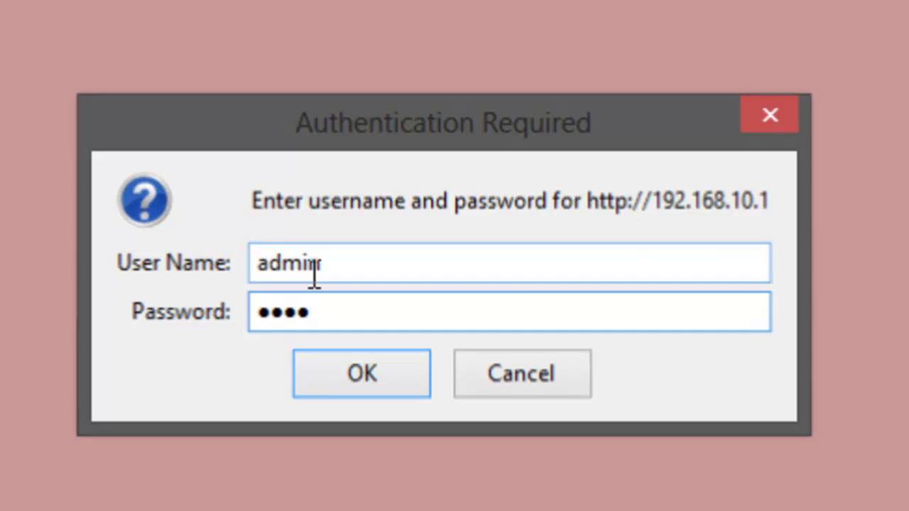
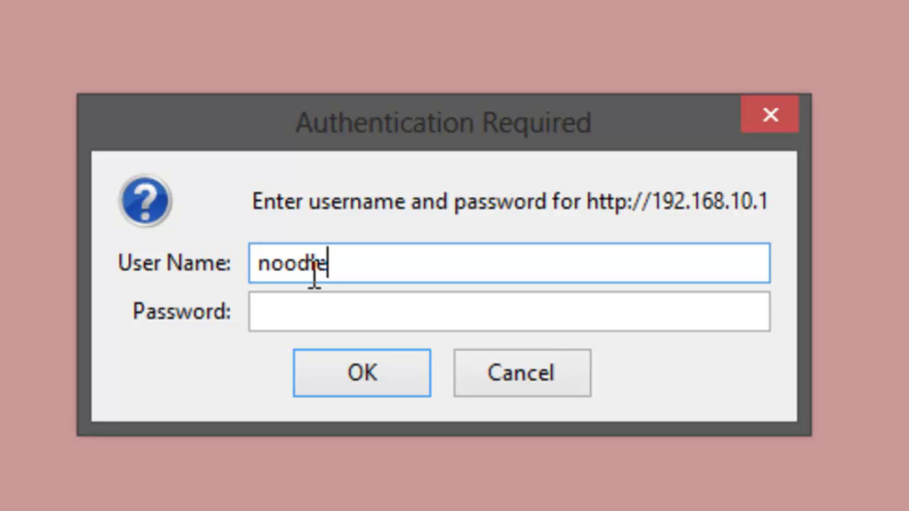
- Fix the username typo, enter the new administrator password, and sign in to the router
key("BackSpace")
type("e")
key("Tab")
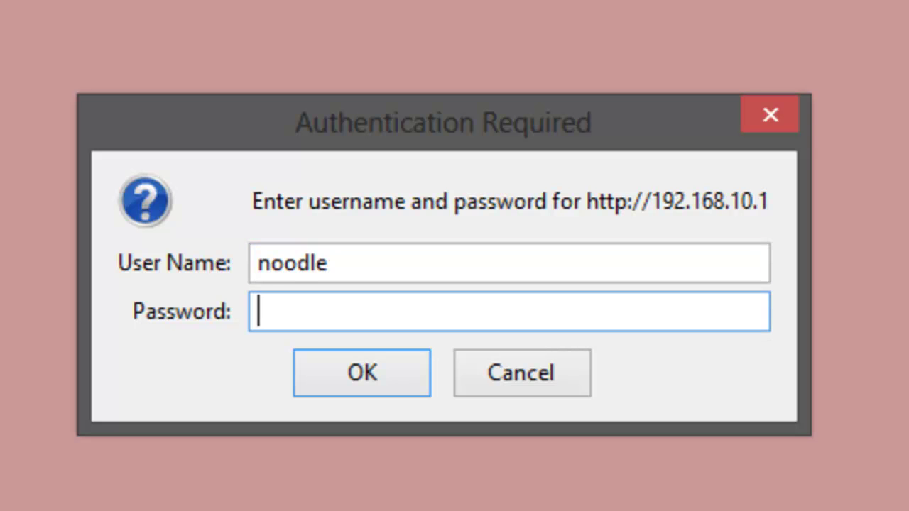
type("•••")
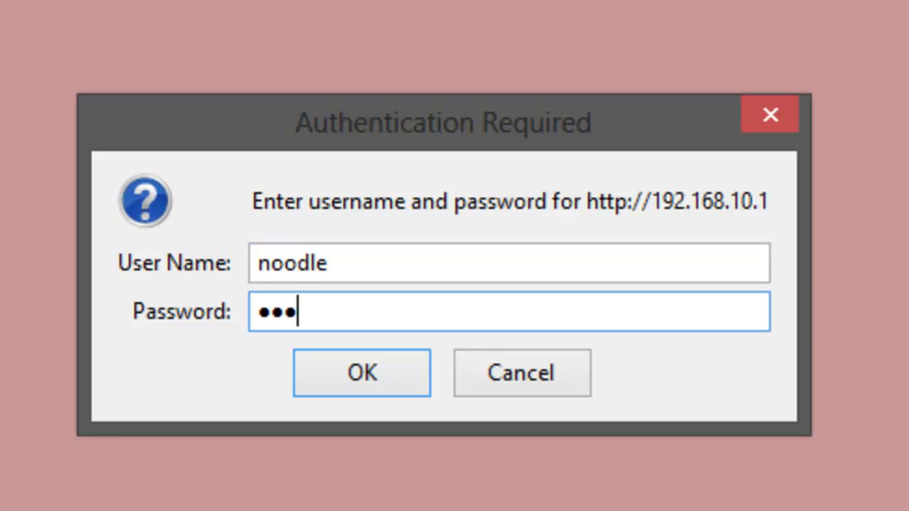
key("BackSpace")
key("BackSpace")
key("BackSpace")
type("•••••")
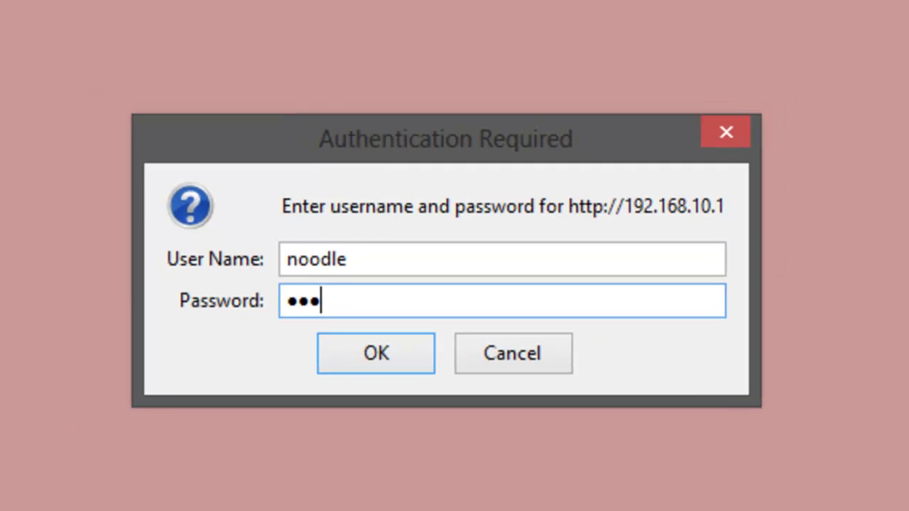
key("Return")
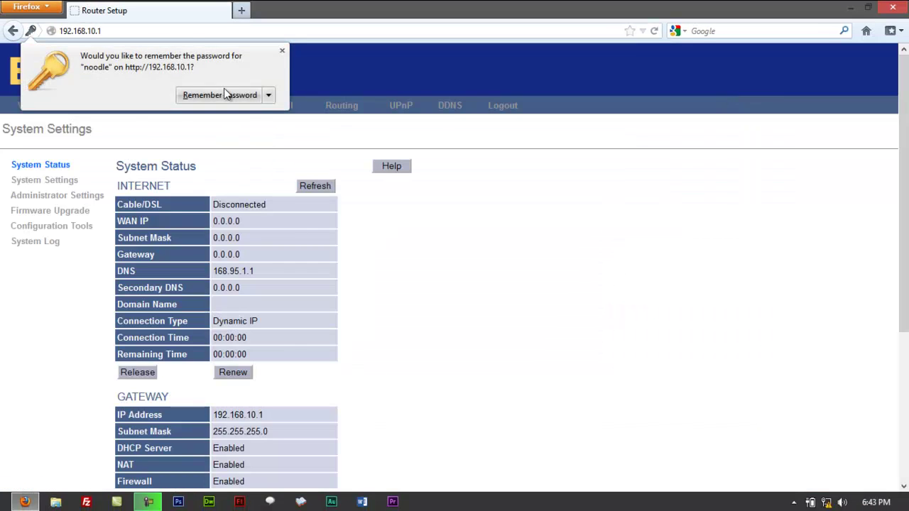
- Dismiss Firefox's save-password offer and go to Administrator Settings to check the new username
left_click(283, 52)
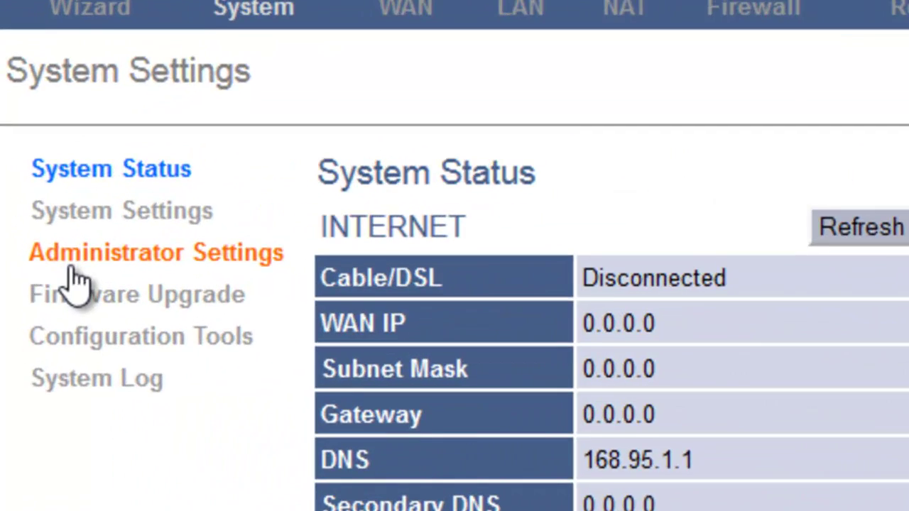
left_click(75, 277)
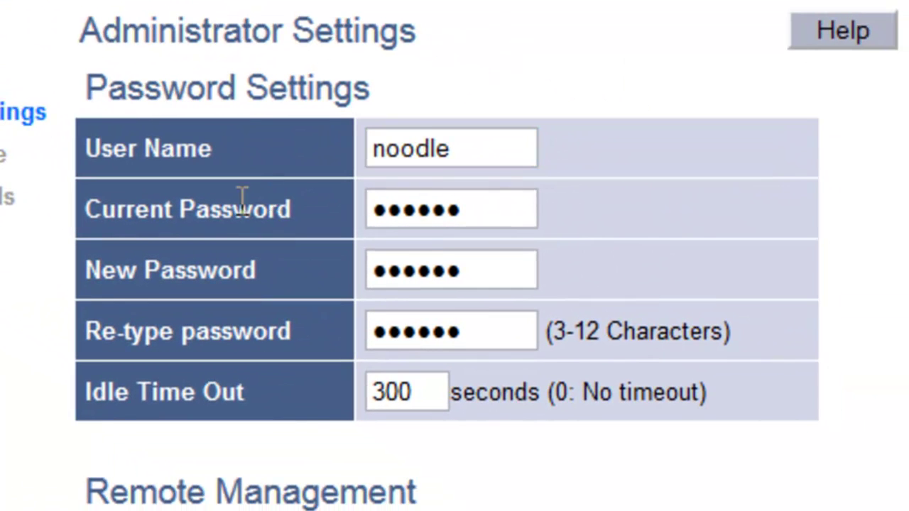